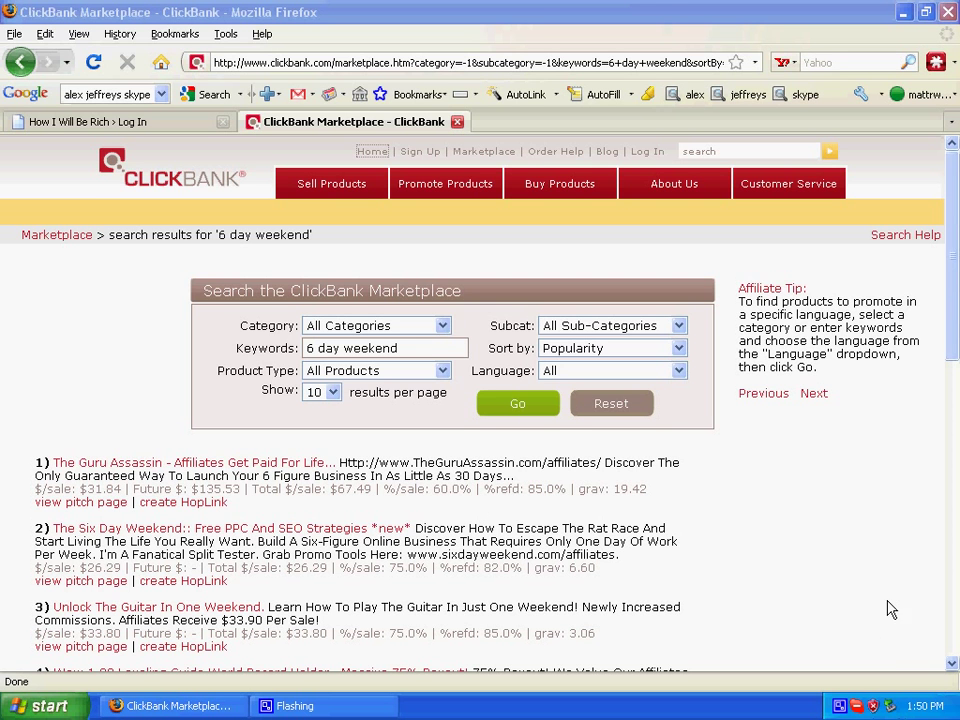
Open the HopLink creation form for The Six Day Weekend from the search results.
{"action": "scroll", "coordinate": [953, 321], "scroll_direction": "down", "scroll_amount": 2}
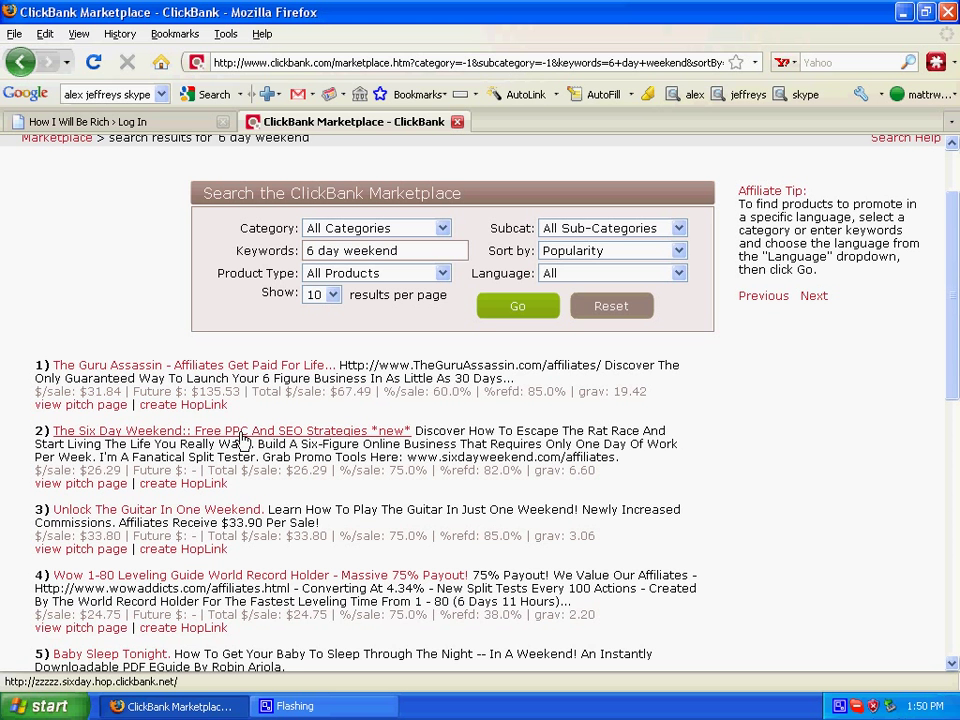
{"action": "left_click", "coordinate": [200, 486]}
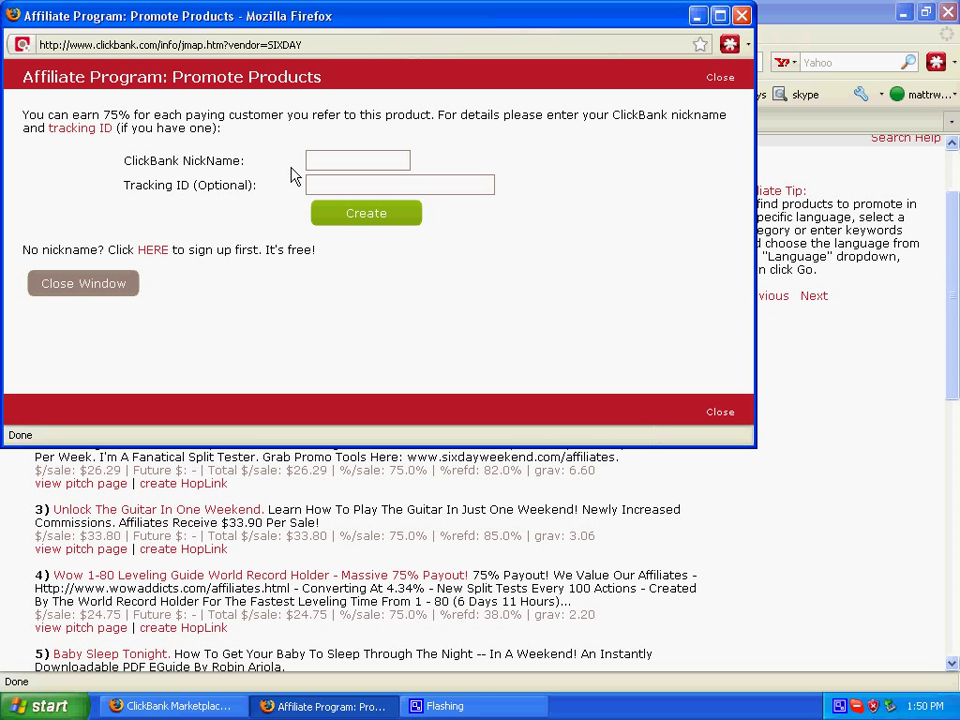
Generate The Six Day Weekend HopLink using the saved ClickBank nickname and tracking ID 6day.
{"action": "left_click", "coordinate": [323, 162]}
{"action": "left_click", "coordinate": [320, 164]}
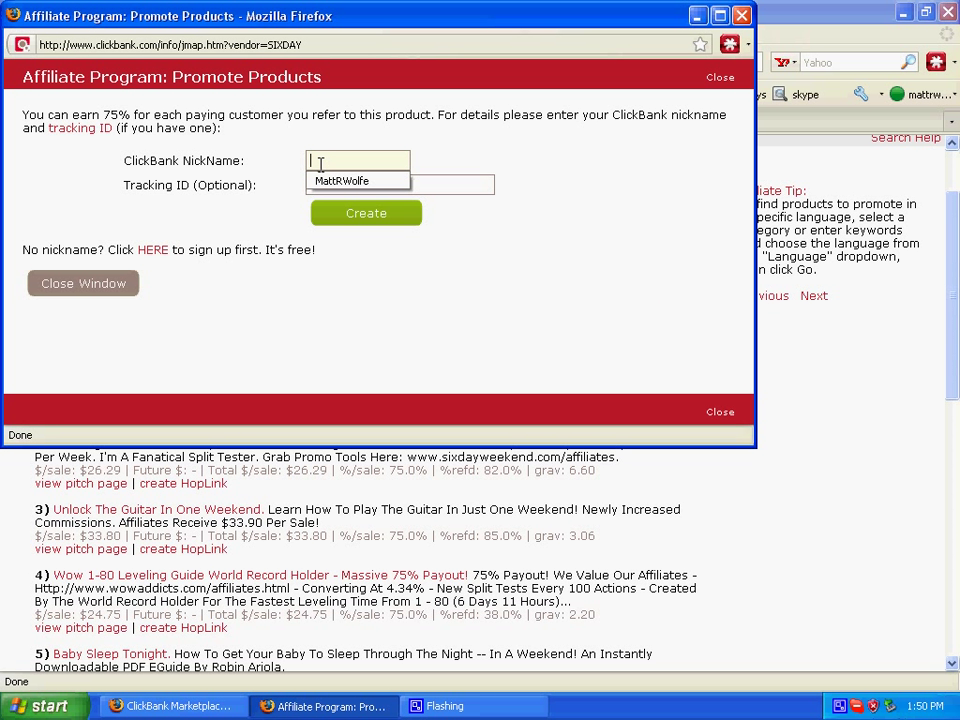
{"action": "left_click", "coordinate": [334, 181]}
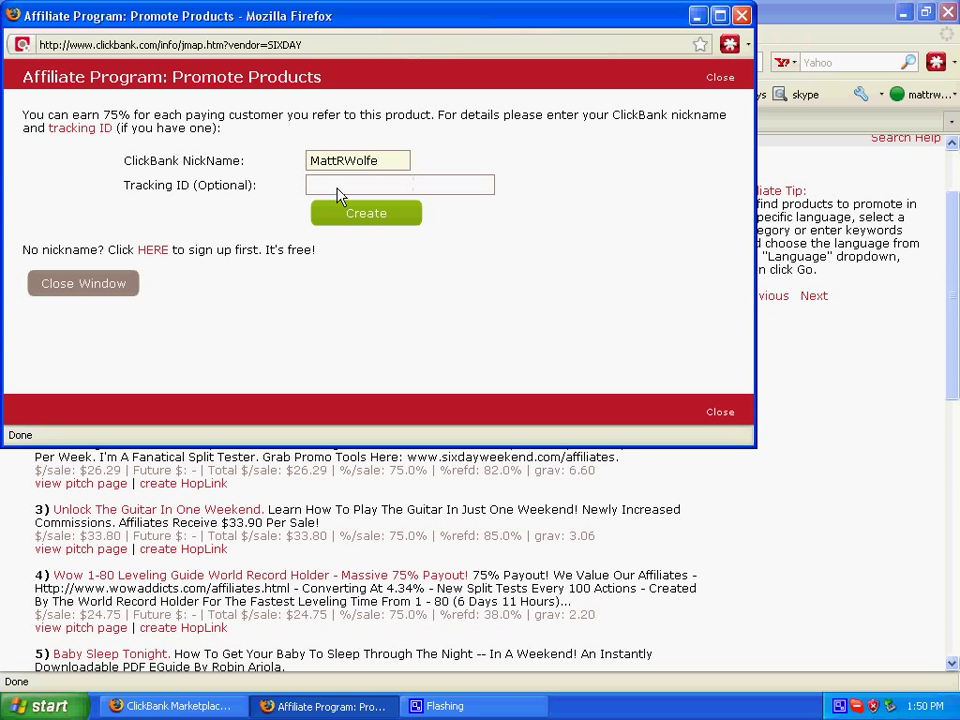
{"action": "left_click", "coordinate": [336, 192]}
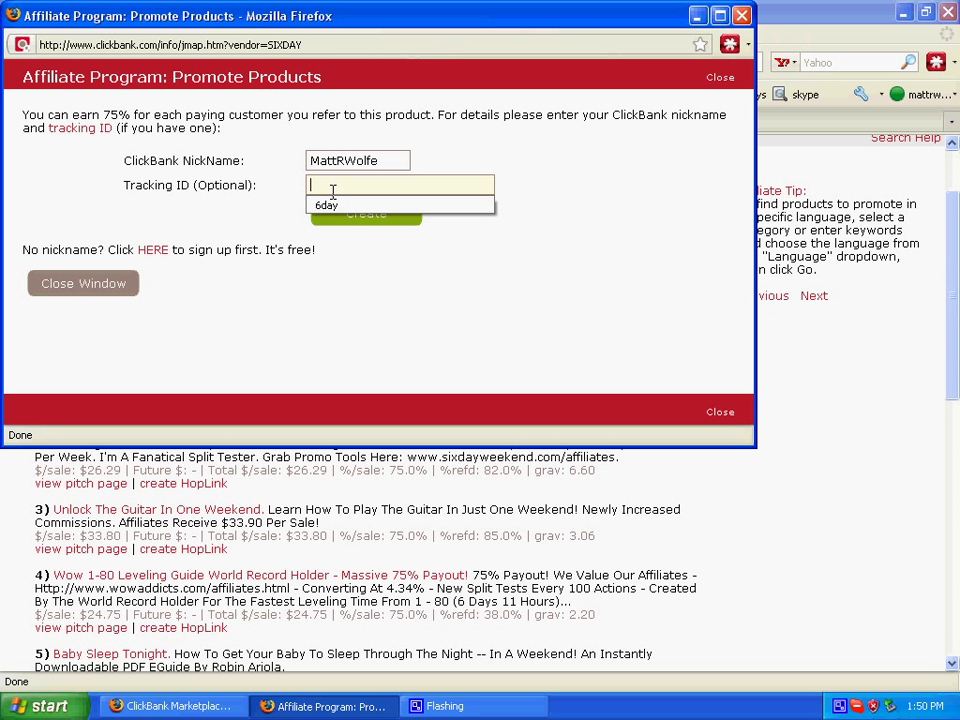
{"action": "left_click", "coordinate": [335, 205]}
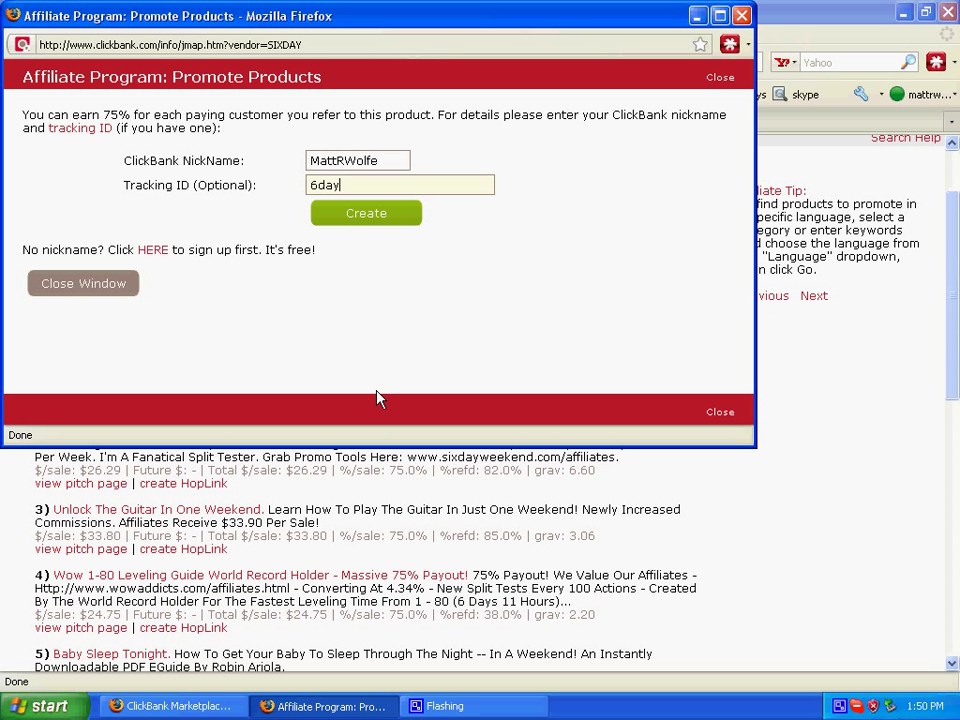
{"action": "left_click", "coordinate": [364, 216]}
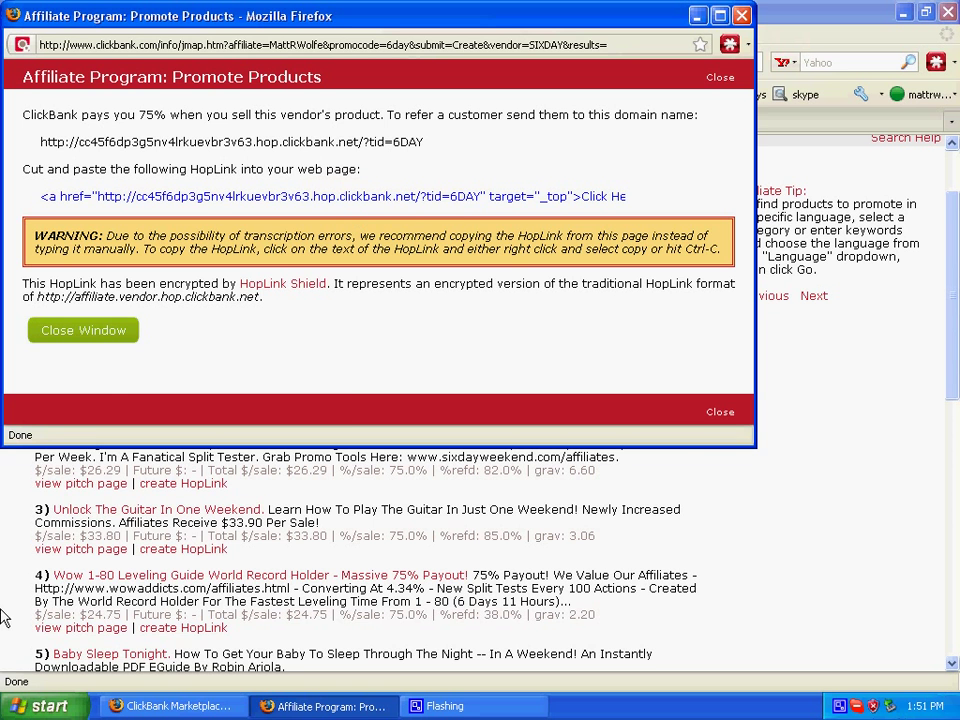
{"action": "key", "text": "super"}
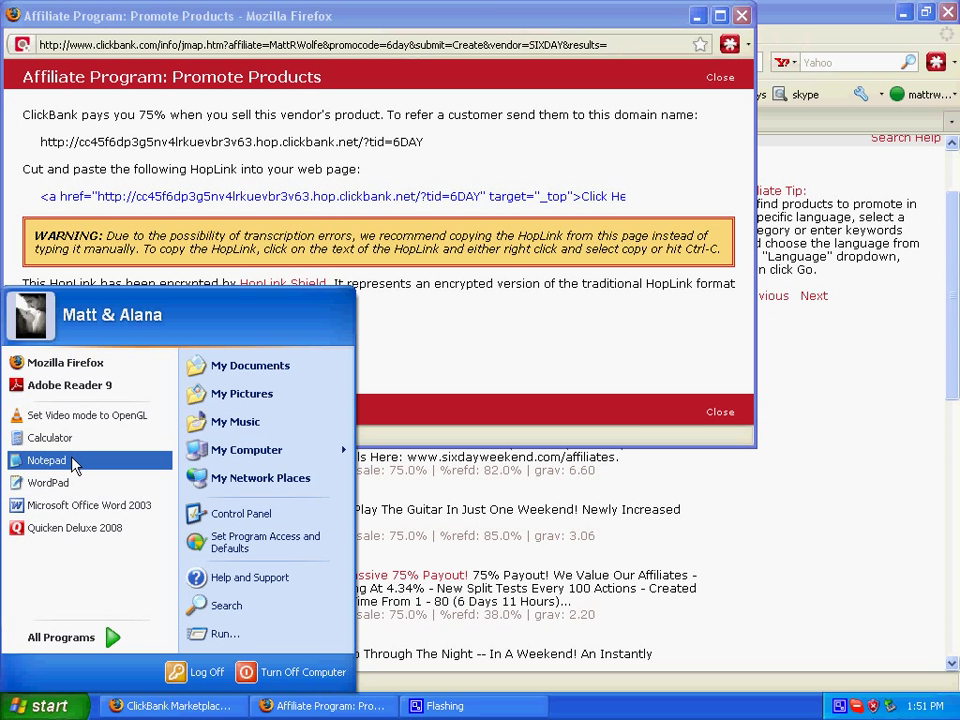
Launch Notepad and copy the encrypted HopLink URL from the ClickBank window.
{"action": "left_click", "coordinate": [96, 462]}
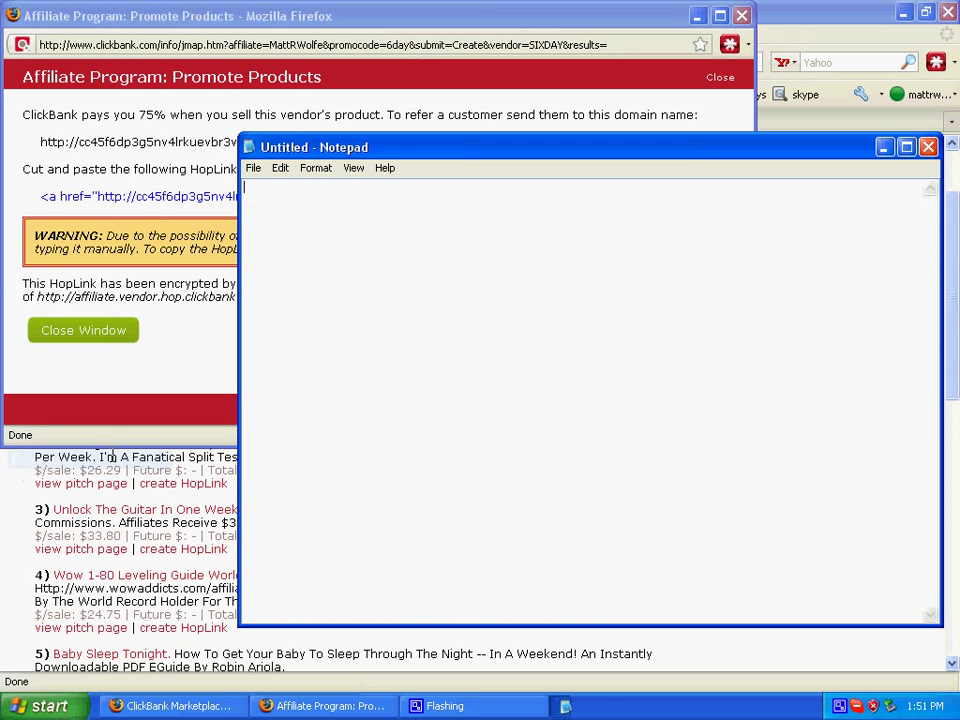
{"action": "left_click", "coordinate": [86, 143]}
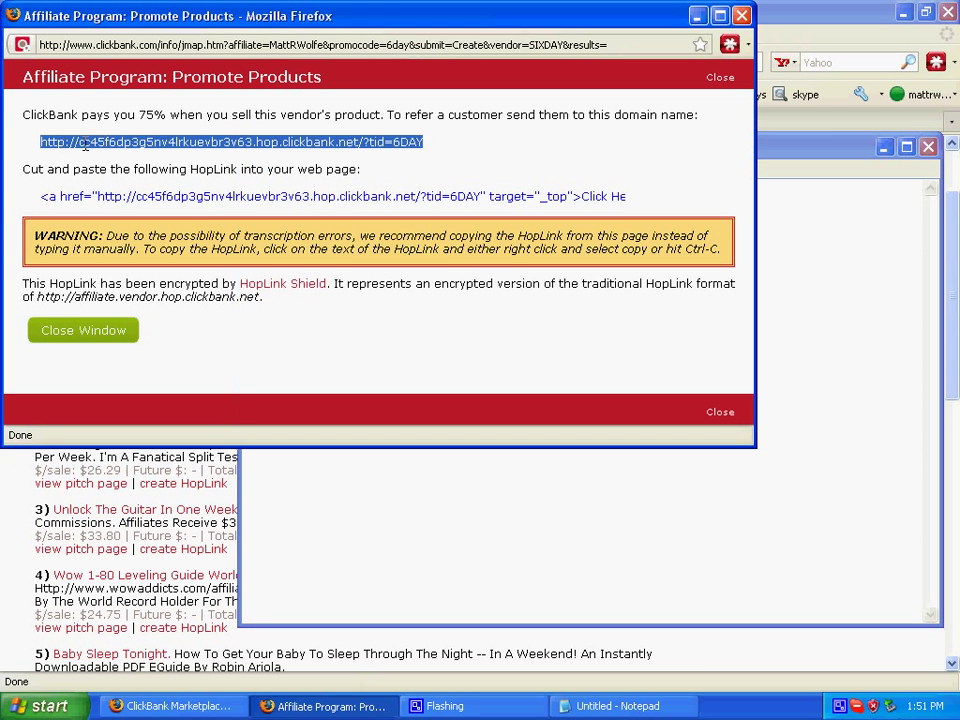
{"action": "right_click", "coordinate": [166, 141]}
{"action": "left_click", "coordinate": [206, 206]}
{"action": "left_click", "coordinate": [697, 252]}
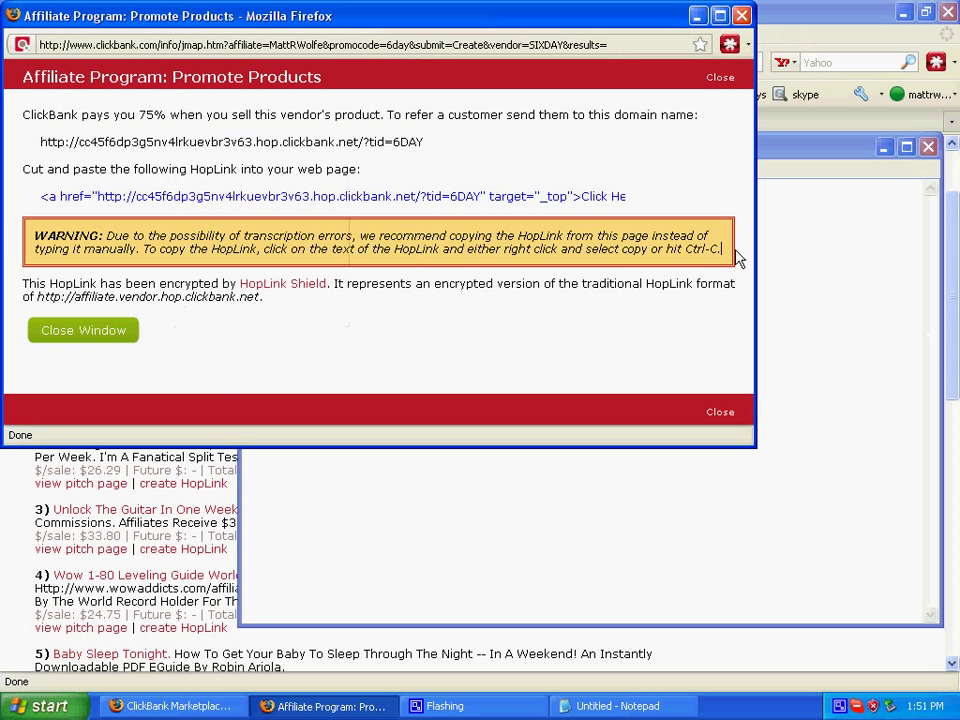
Paste the HopLink ending ?tid=6DAY into Notepad, close the affiliate popup, and minimize Notepad.
{"action": "left_click", "coordinate": [804, 246]}
{"action": "right_click", "coordinate": [437, 214]}
{"action": "left_click", "coordinate": [446, 281]}
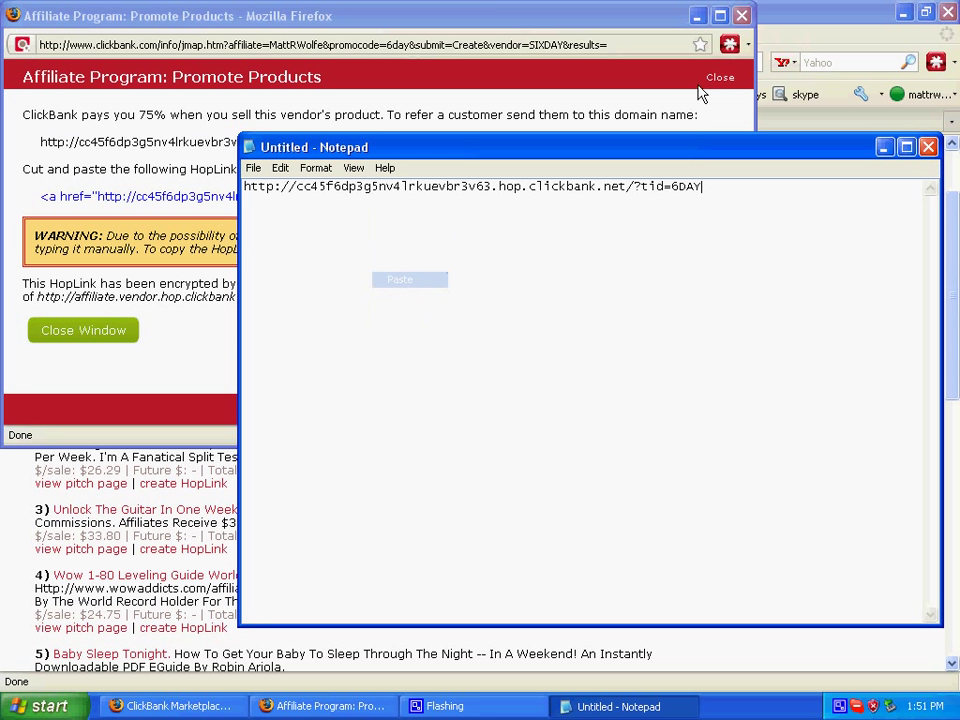
{"action": "left_click", "coordinate": [741, 16]}
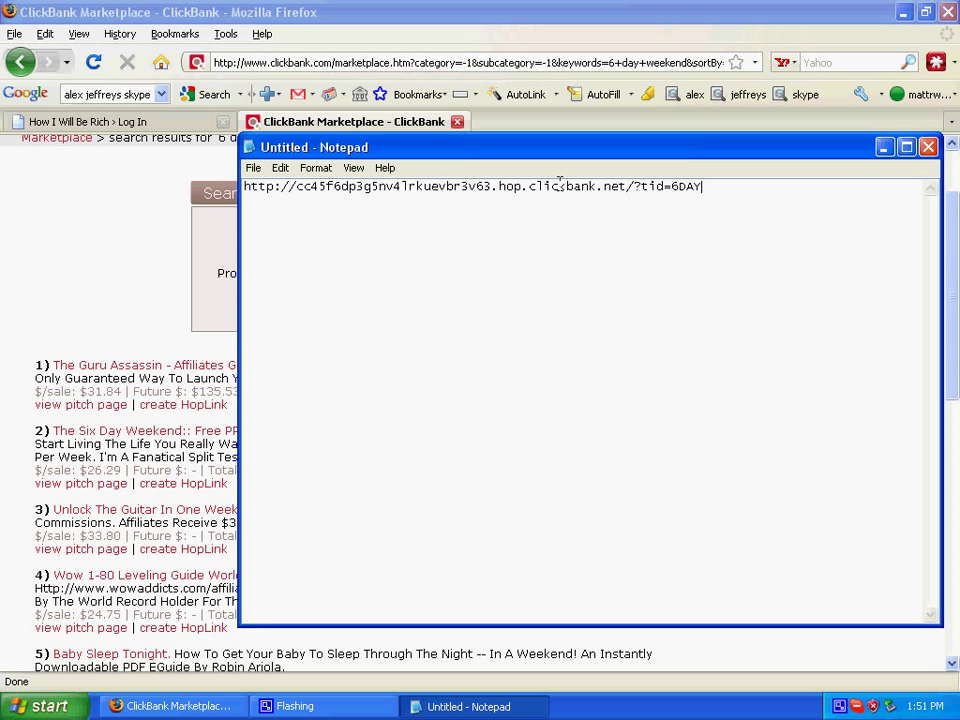
{"action": "left_click", "coordinate": [884, 148]}
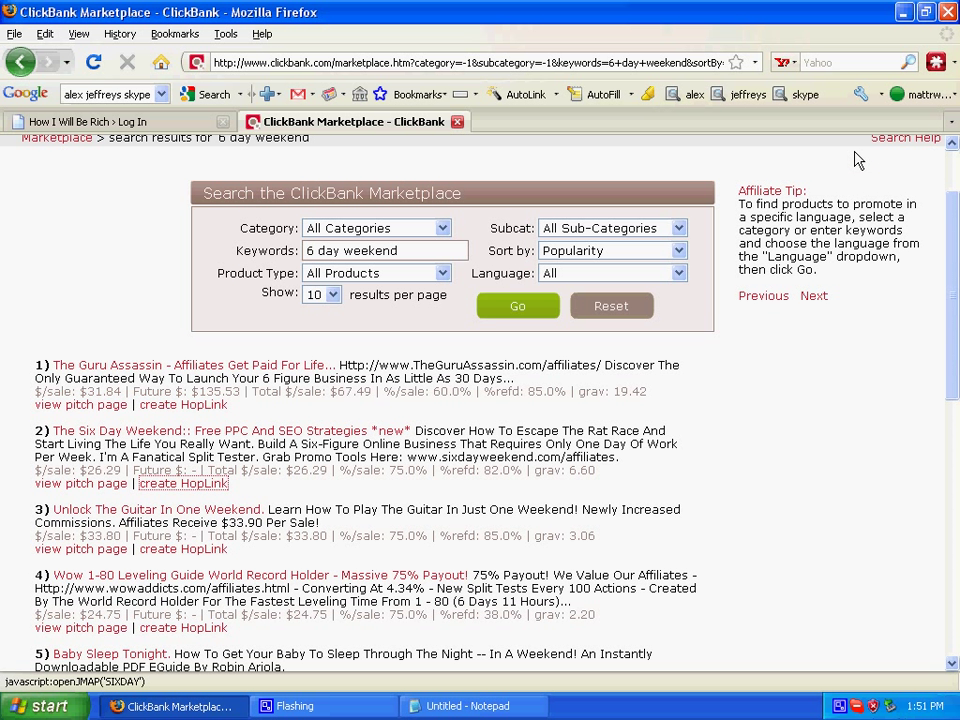
Log in to the How I Will Be Rich admin with the account username and password.
{"action": "left_click", "coordinate": [85, 121]}
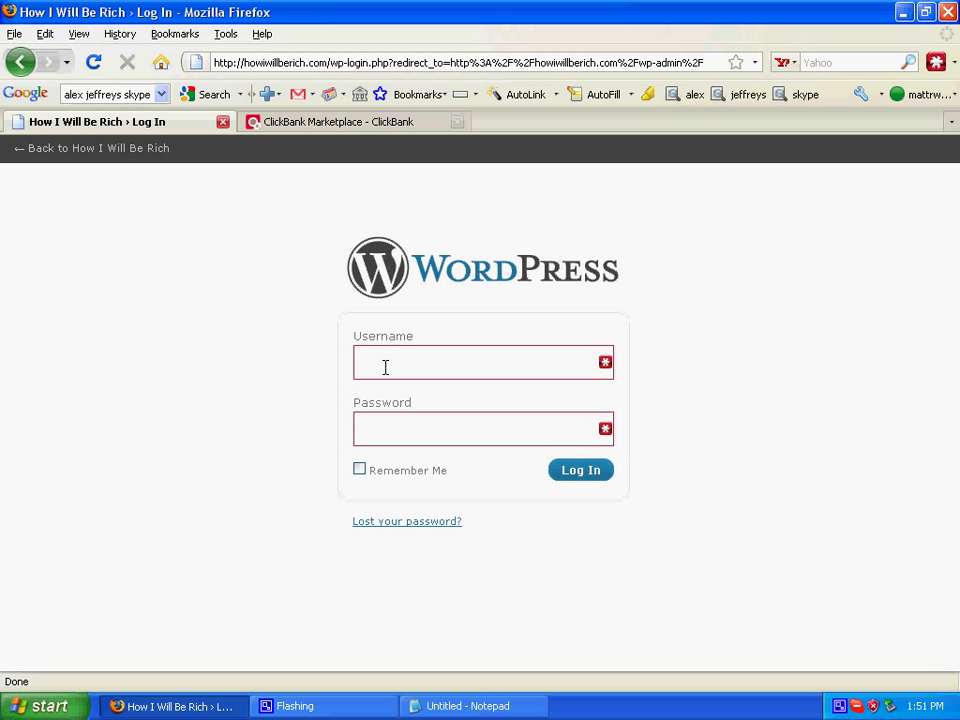
{"action": "type", "text": "Matt"}
{"action": "key", "text": "Tab"}
{"action": "type", "text": "•••••••"}
{"action": "key", "text": "Return"}
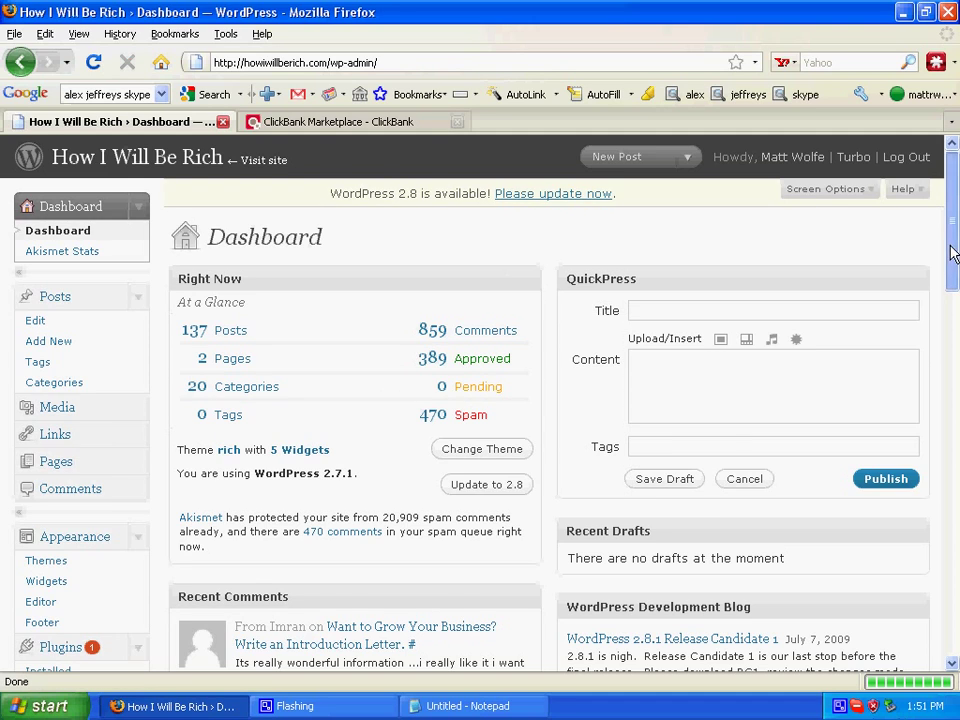
{"action": "left_click_drag", "start_coordinate": [953, 253], "coordinate": [909, 321]}
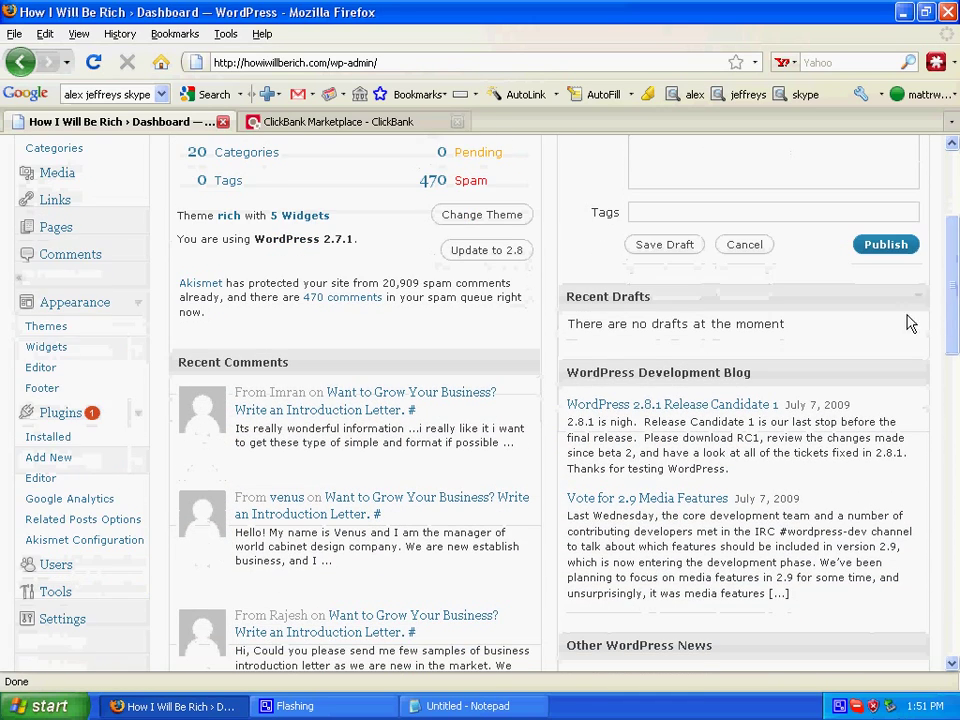
Search Add New Plugins for 'gocodes' and install GoCodes 1.3.4.
{"action": "left_click", "coordinate": [59, 462]}
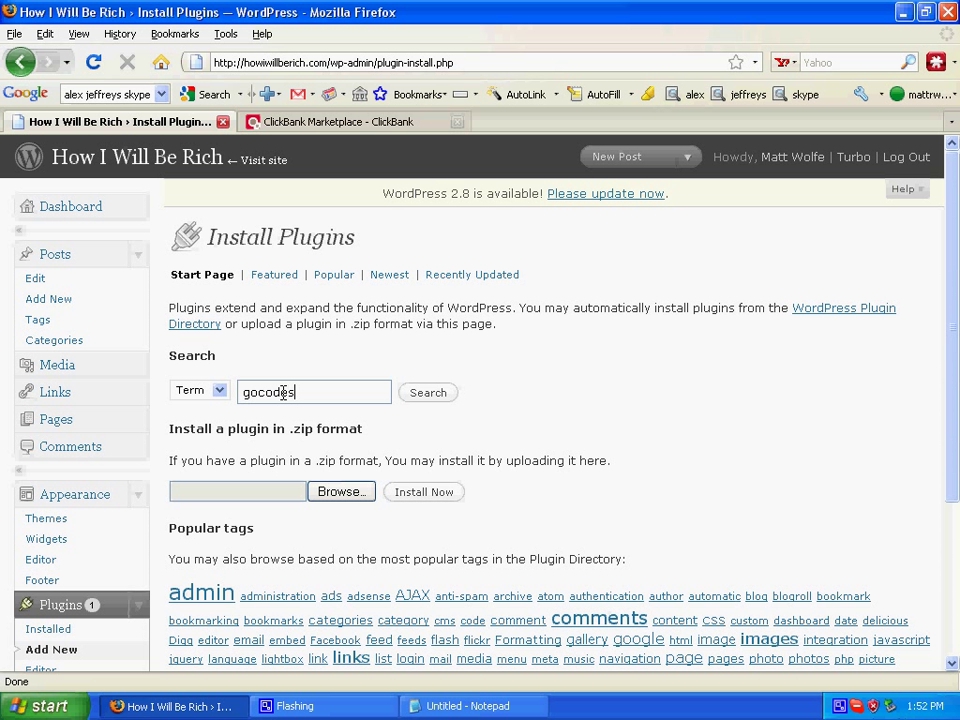
{"action": "left_click", "coordinate": [422, 398]}
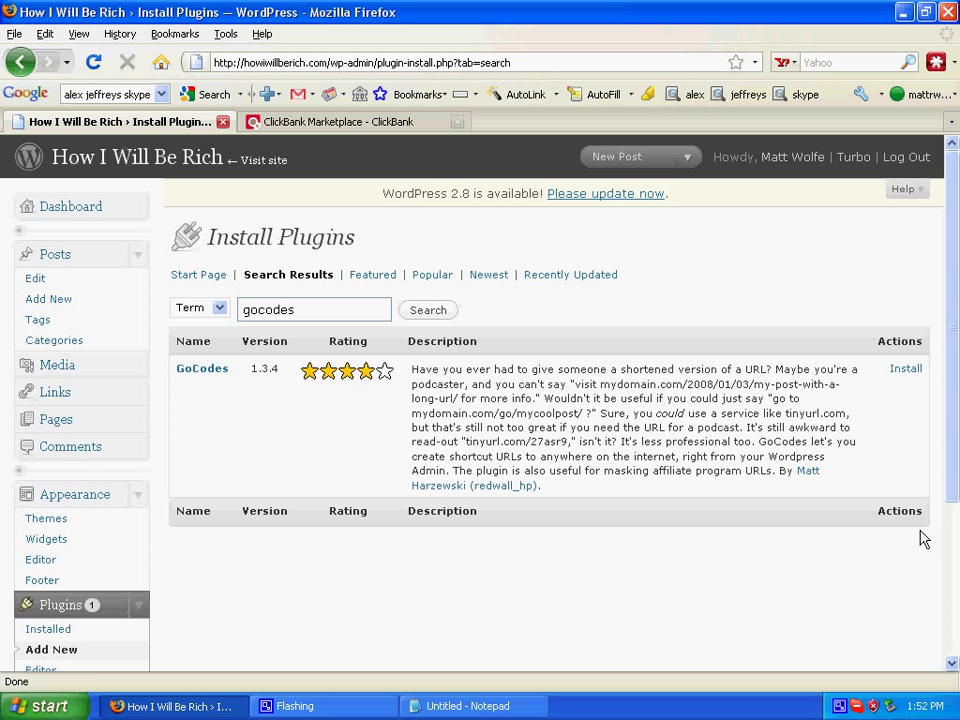
{"action": "left_click", "coordinate": [906, 370]}
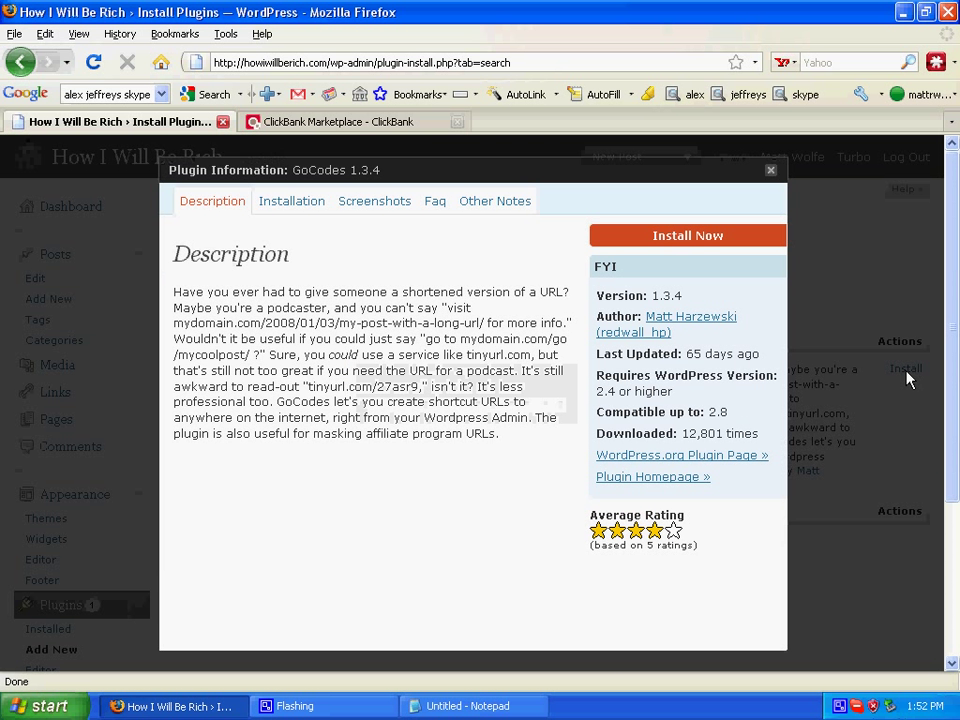
{"action": "left_click", "coordinate": [708, 242]}
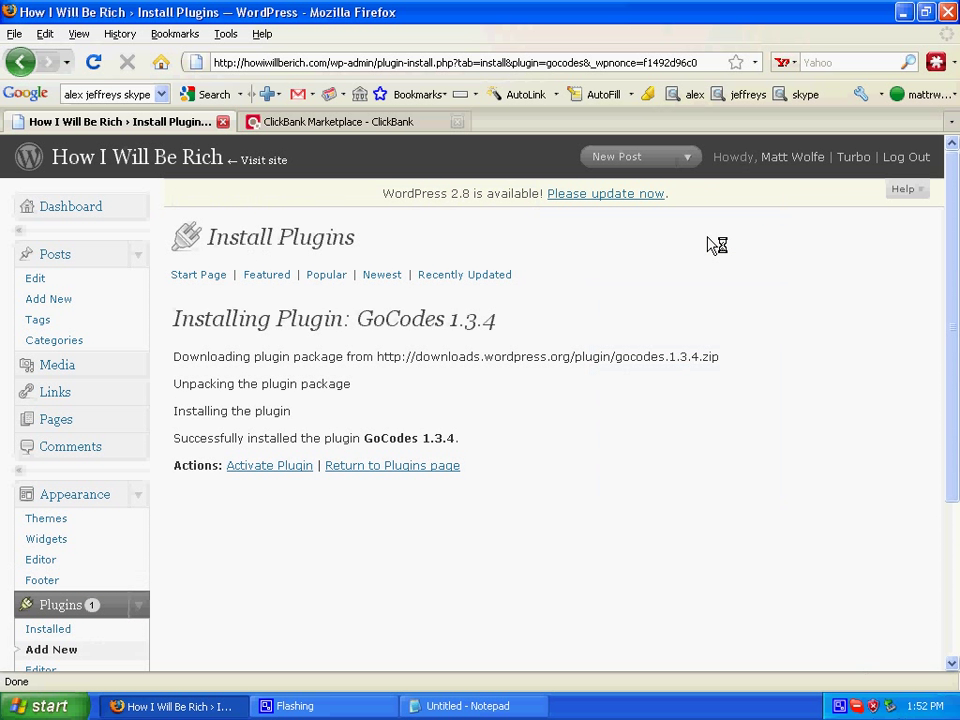
Activate GoCodes and open its Add GoCode page under Tools.
{"action": "left_click", "coordinate": [266, 467]}
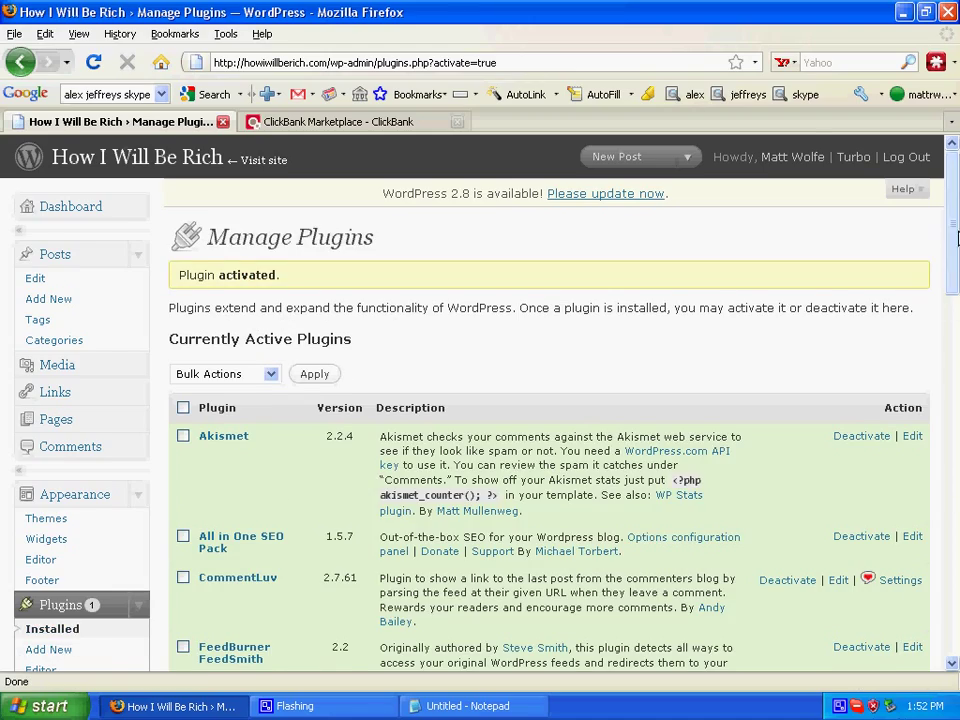
{"action": "mouse_move", "coordinate": [955, 262]}
{"action": "left_mouse_down"}
{"action": "mouse_move", "coordinate": [955, 445]}
{"action": "mouse_move", "coordinate": [955, 275]}
{"action": "left_mouse_up"}
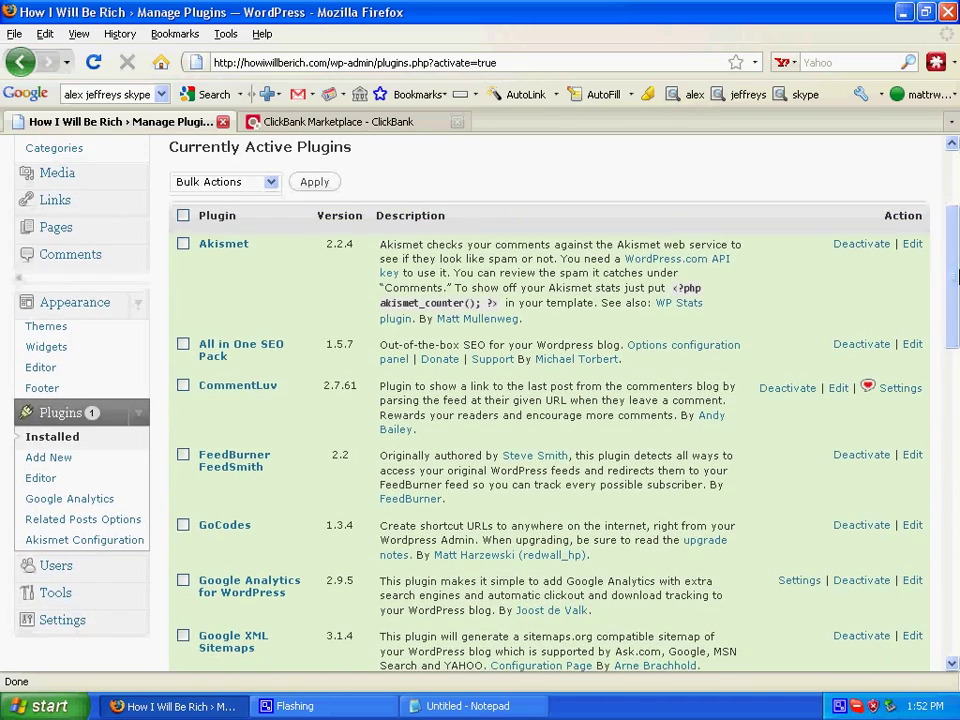
{"action": "scroll", "coordinate": [255, 480], "scroll_direction": "down", "scroll_amount": 2}
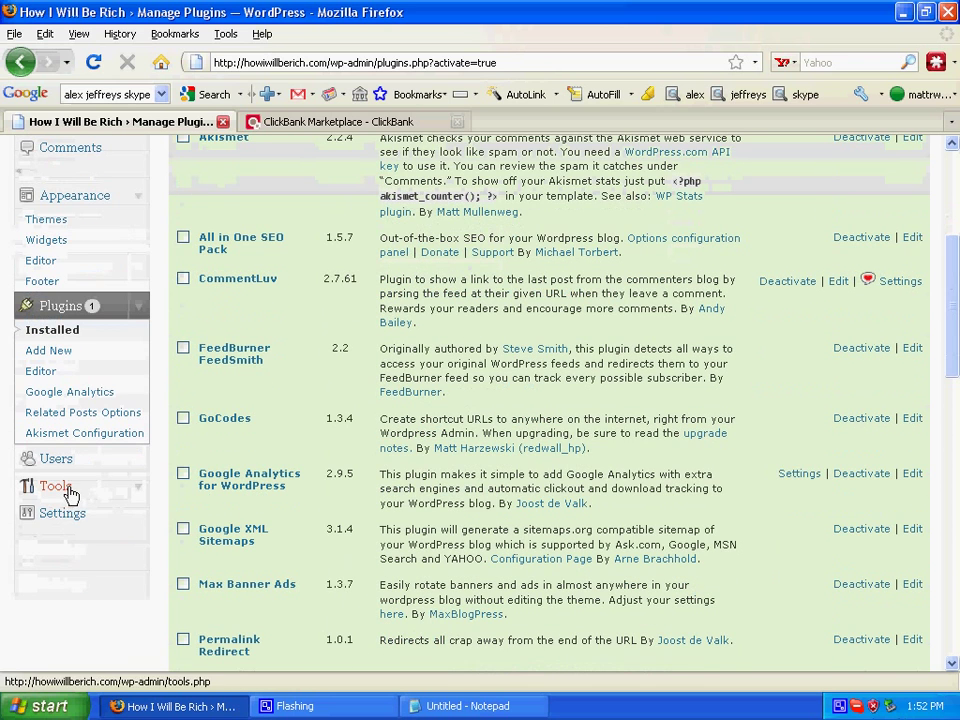
{"action": "left_click", "coordinate": [111, 490]}
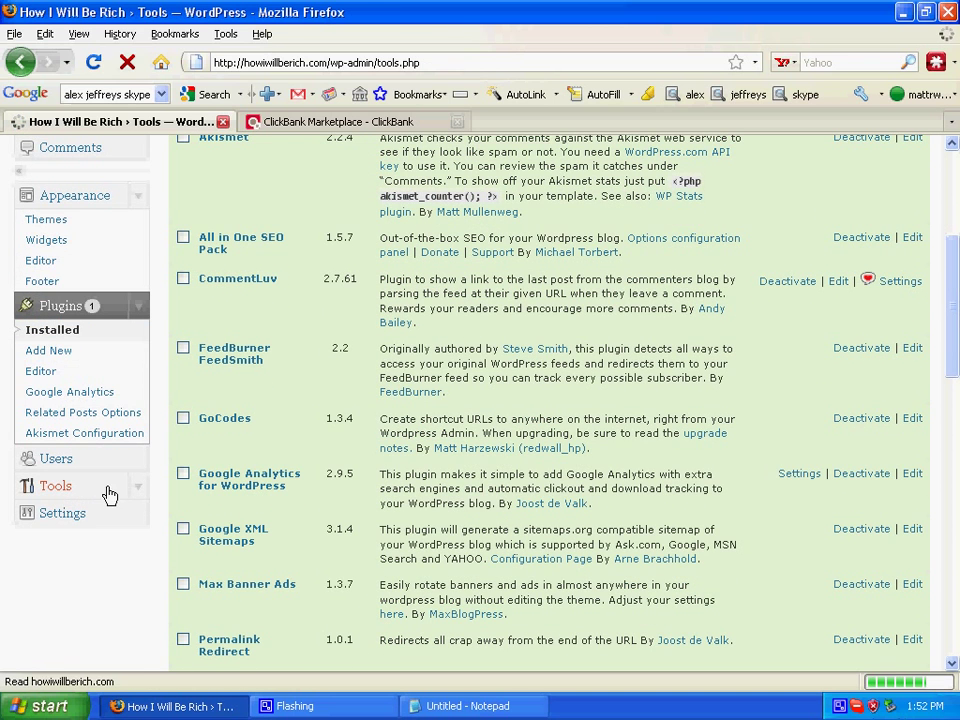
{"action": "scroll", "coordinate": [169, 482], "scroll_direction": "down", "scroll_amount": 3}
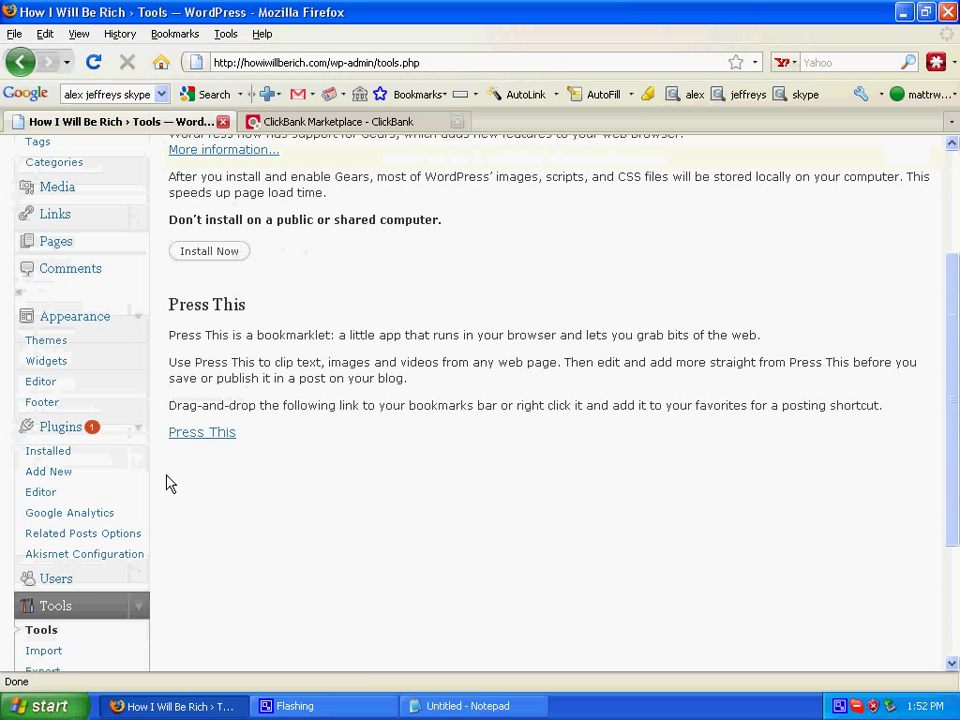
{"action": "scroll", "coordinate": [170, 484], "scroll_direction": "down", "scroll_amount": 3}
{"action": "left_click", "coordinate": [68, 538]}
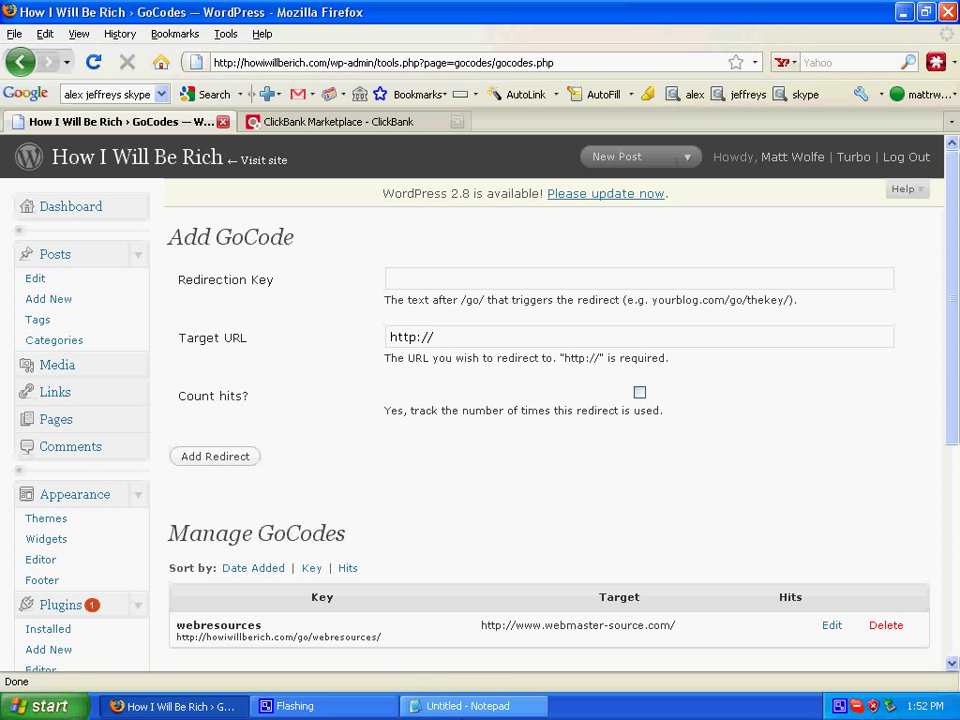
Paste the ClickBank hop URL from Notepad into the GoCode Target URL field.
{"action": "left_click", "coordinate": [460, 706]}
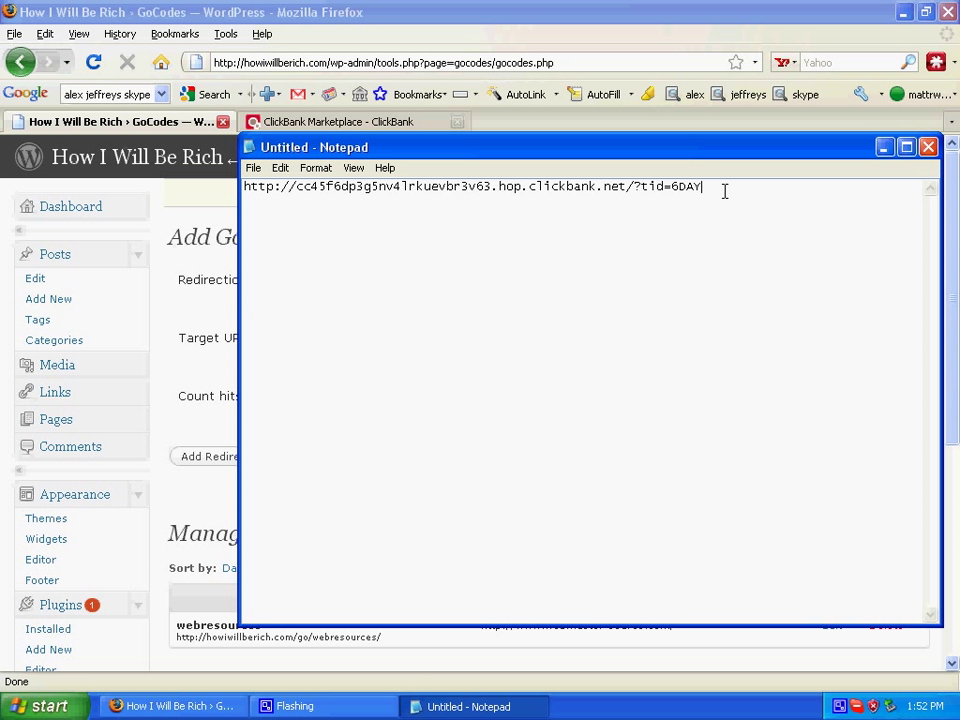
{"action": "left_click_drag", "start_coordinate": [723, 186], "coordinate": [243, 186]}
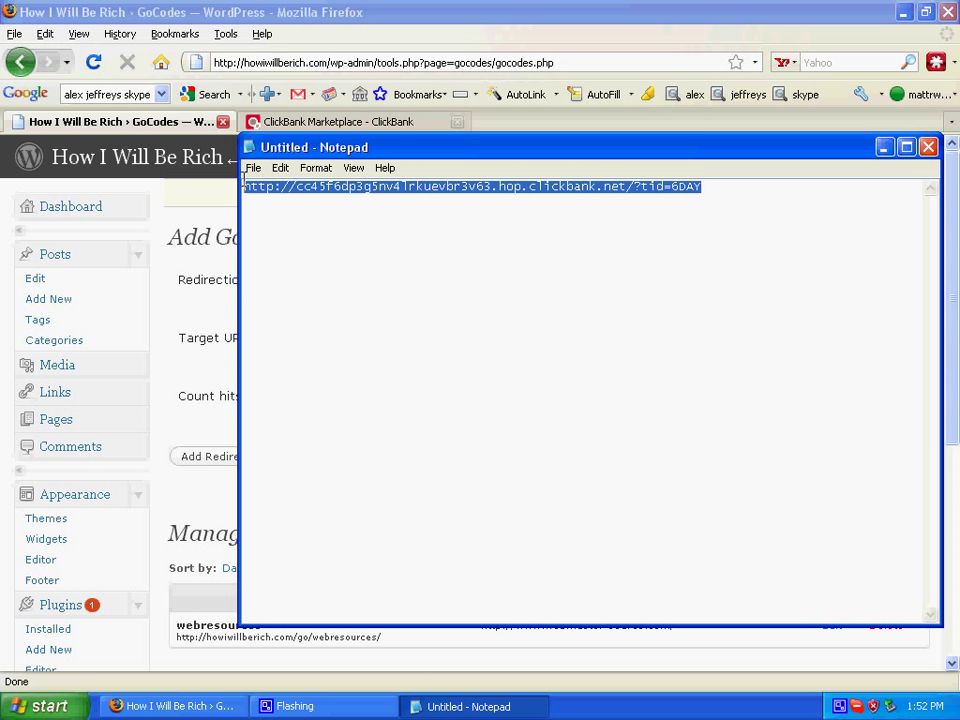
{"action": "right_click", "coordinate": [271, 191]}
{"action": "left_click", "coordinate": [300, 240]}
{"action": "left_click", "coordinate": [180, 345]}
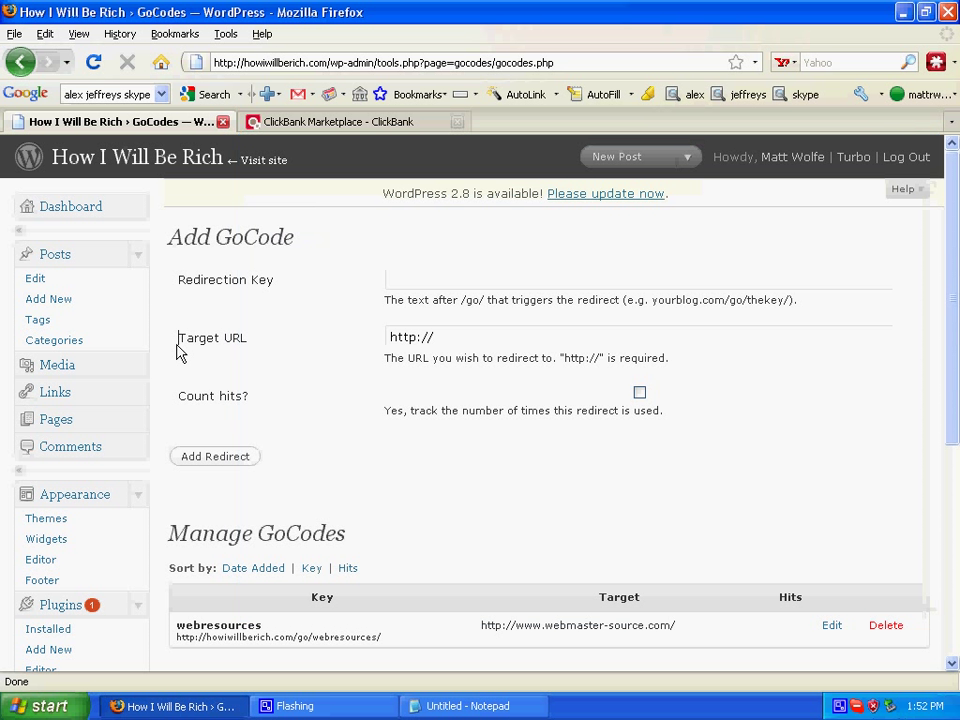
{"action": "left_click_drag", "start_coordinate": [482, 336], "coordinate": [266, 319]}
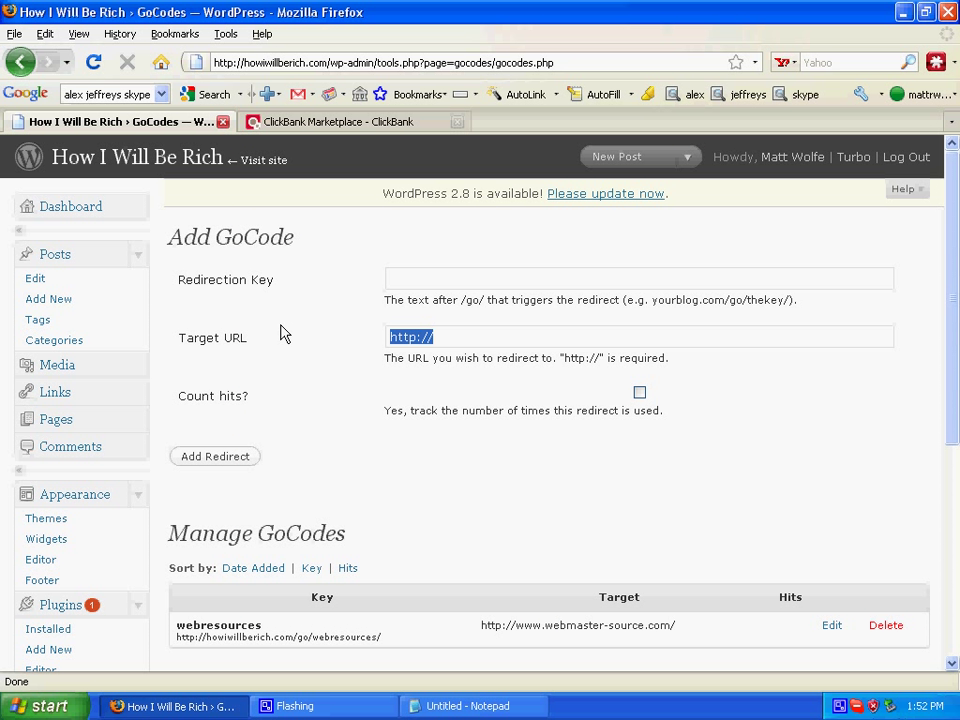
{"action": "key", "text": "ctrl+v"}
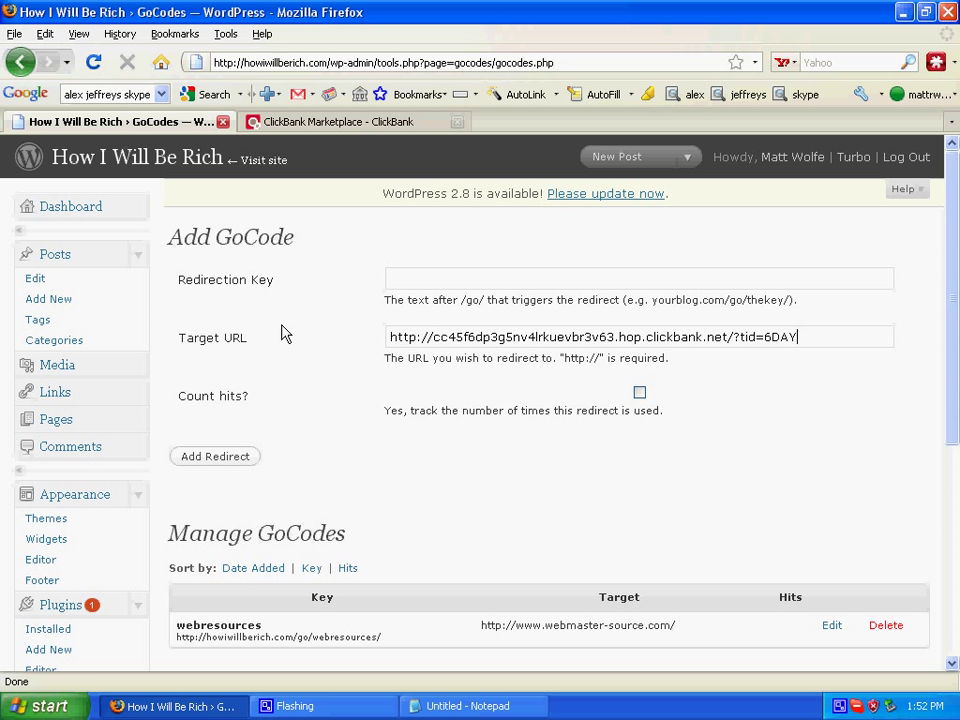
Set redirection key 6dayweekend, enable Count hits, and add the redirect.
{"action": "left_click", "coordinate": [446, 283]}
{"action": "left_click", "coordinate": [639, 393]}
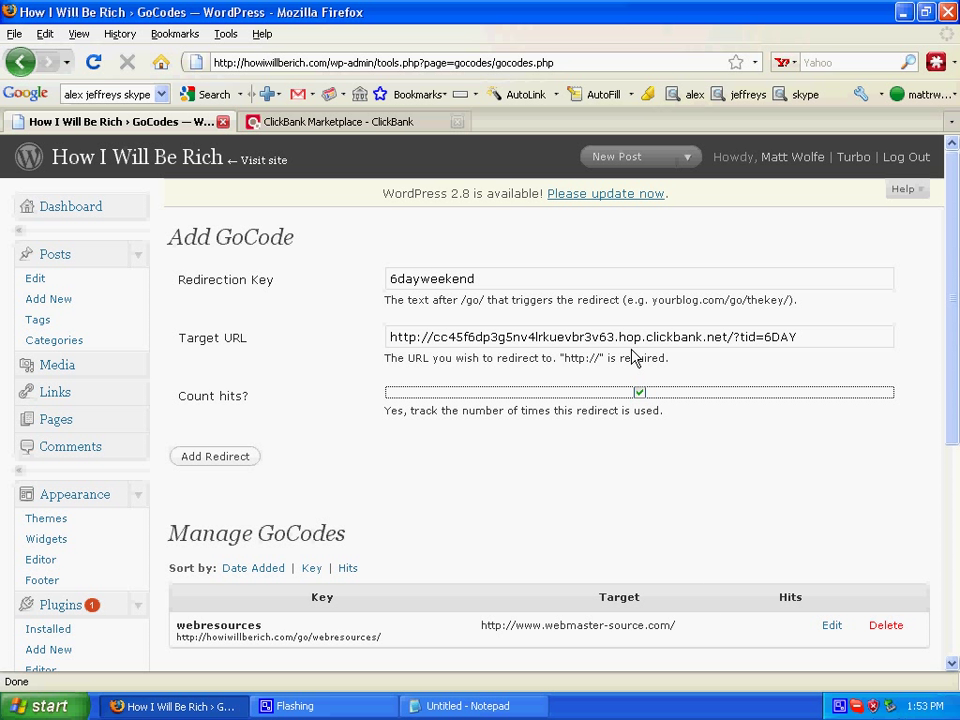
{"action": "left_click", "coordinate": [231, 460]}
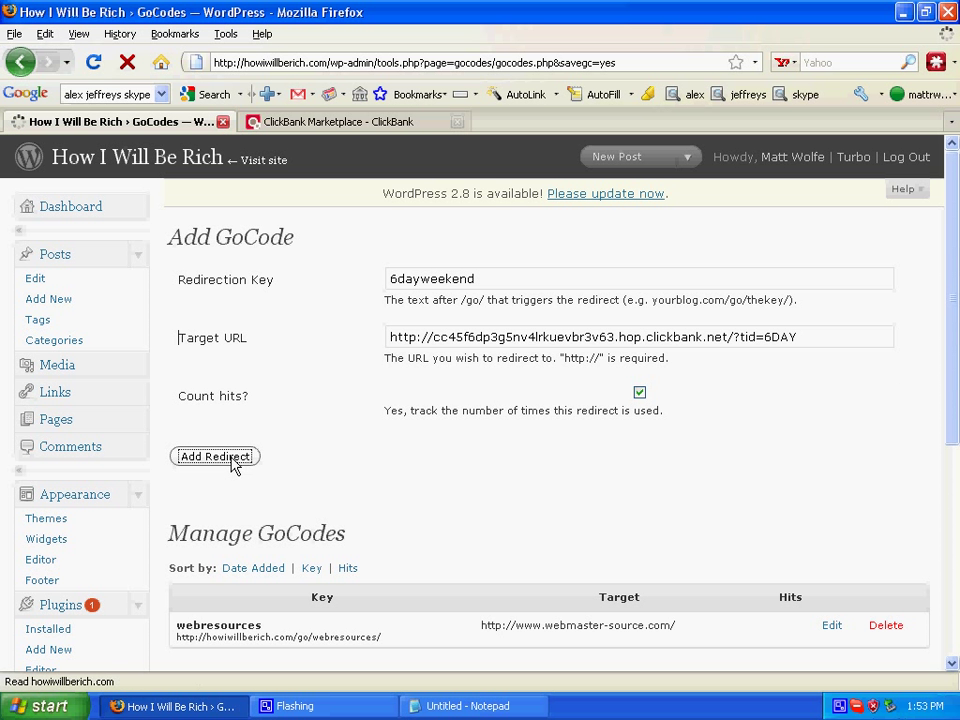
{"action": "scroll", "coordinate": [375, 448], "scroll_direction": "down", "scroll_amount": 3}
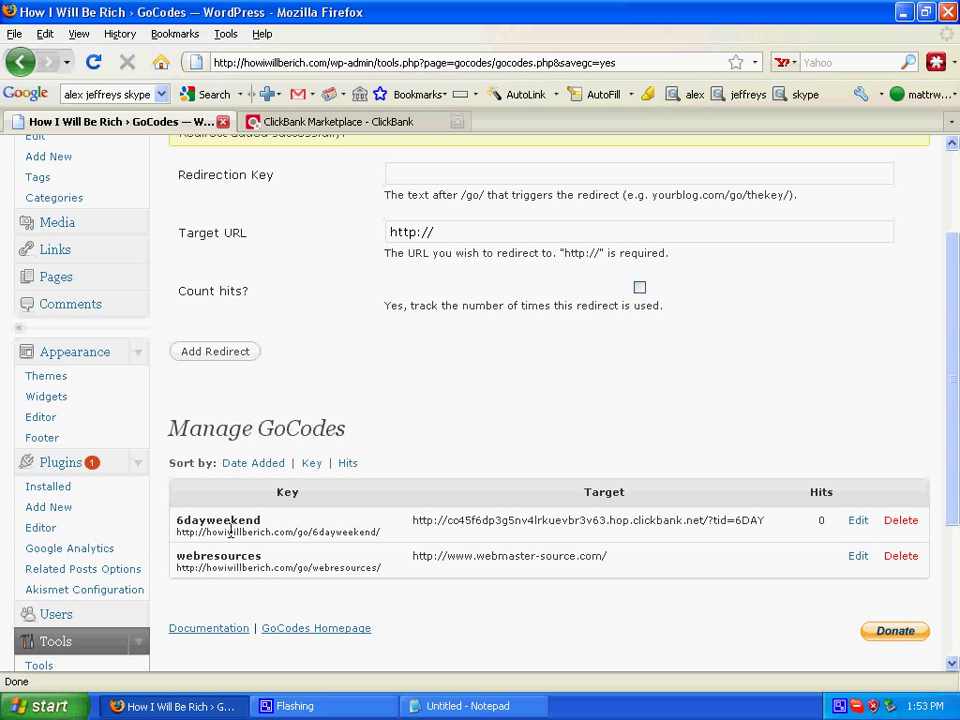
Copy the 6dayweekend short URL and paste it on a new line under the hop link in Notepad.
{"action": "left_click_drag", "start_coordinate": [378, 533], "coordinate": [176, 526]}
{"action": "right_click", "coordinate": [188, 524]}
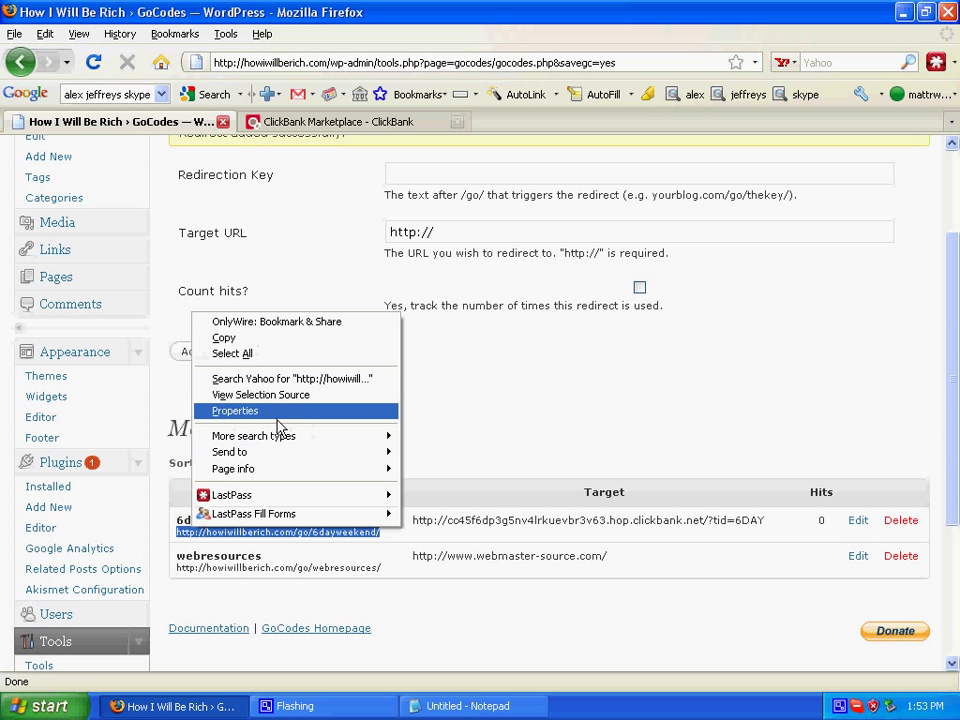
{"action": "left_click", "coordinate": [226, 337]}
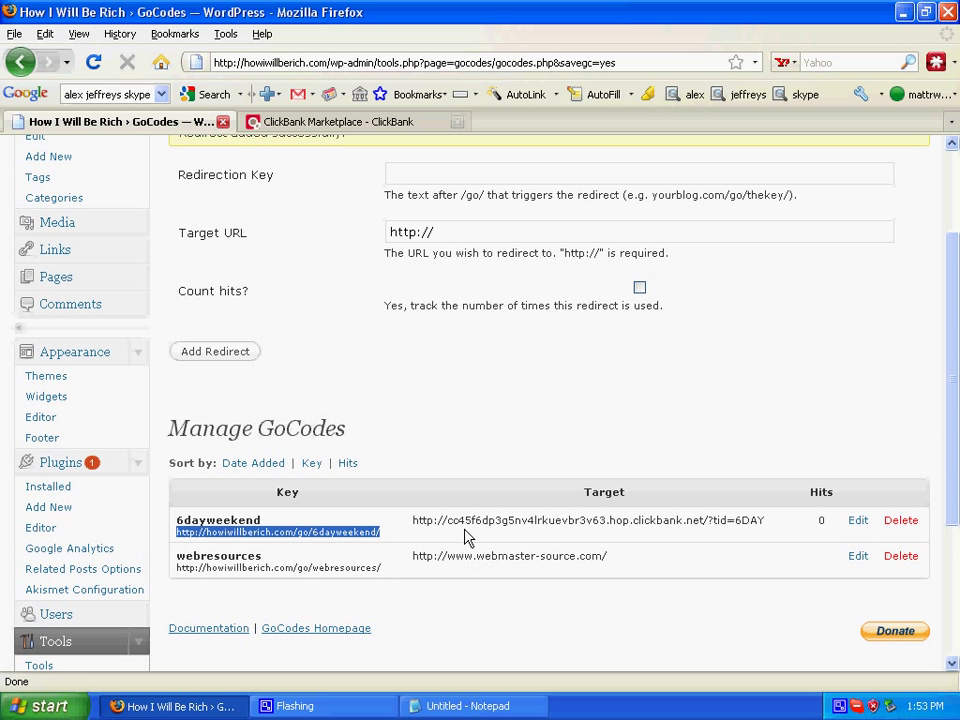
{"action": "left_click", "coordinate": [462, 706]}
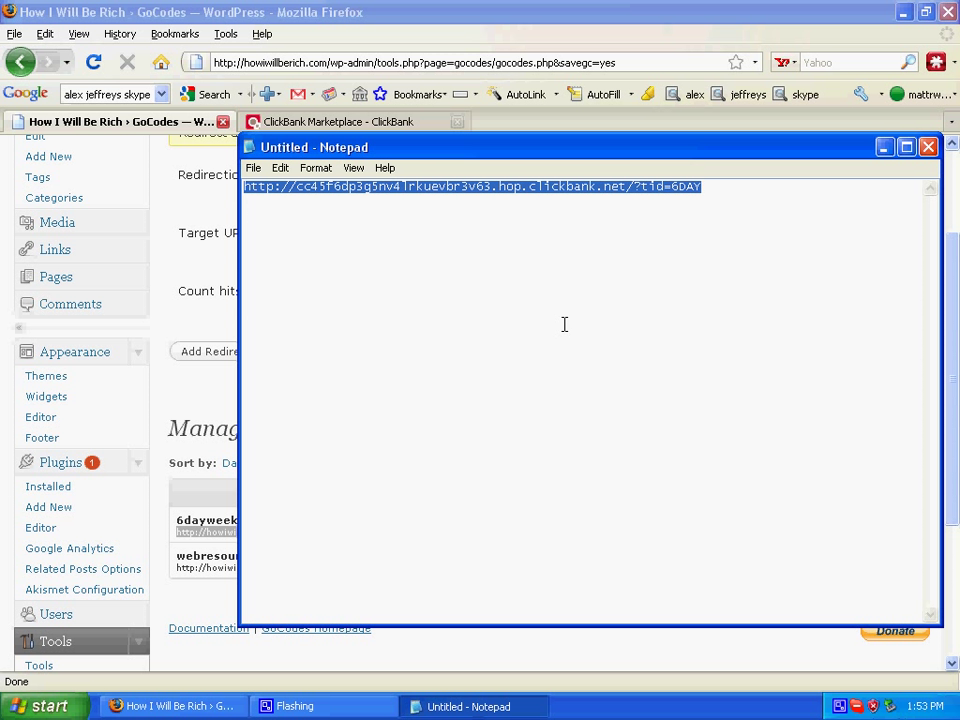
{"action": "left_click", "coordinate": [564, 324]}
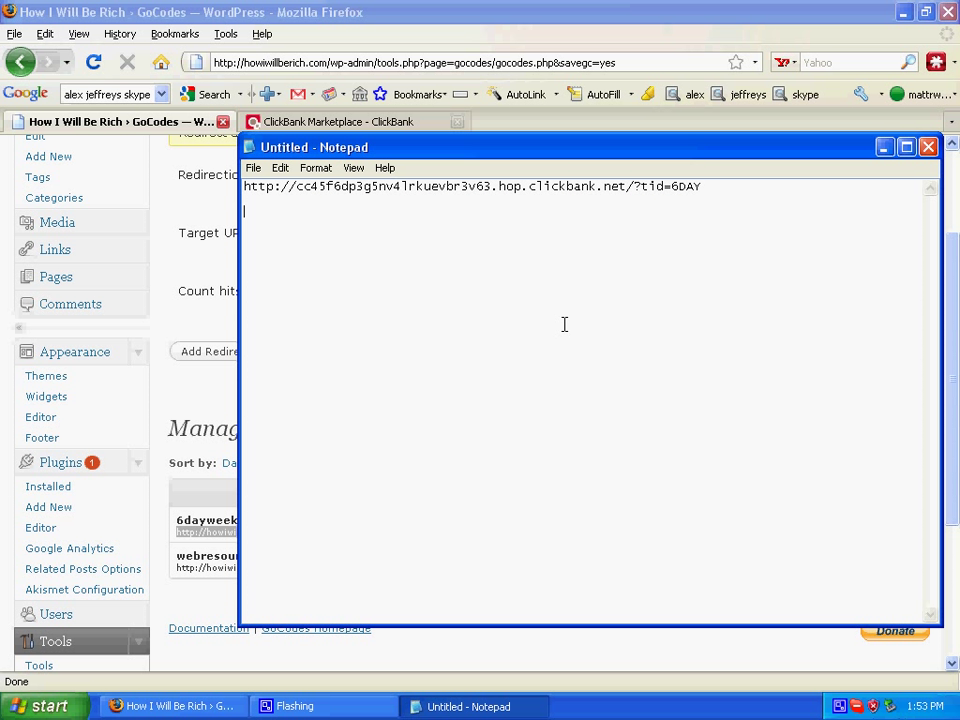
{"action": "key", "text": "ctrl+v"}
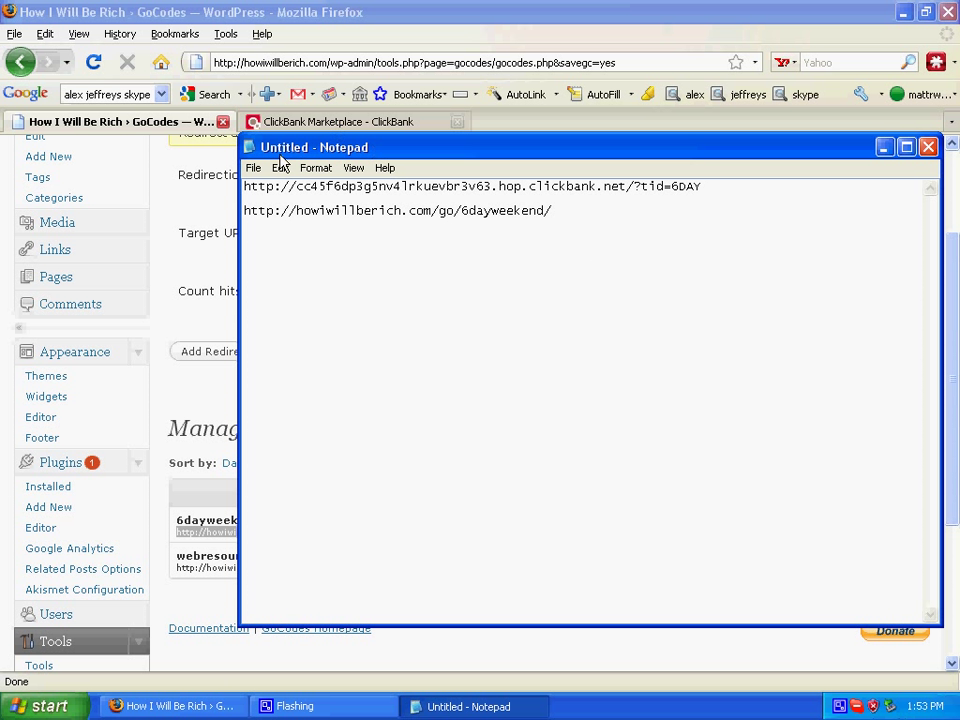
{"action": "left_click", "coordinate": [189, 283]}
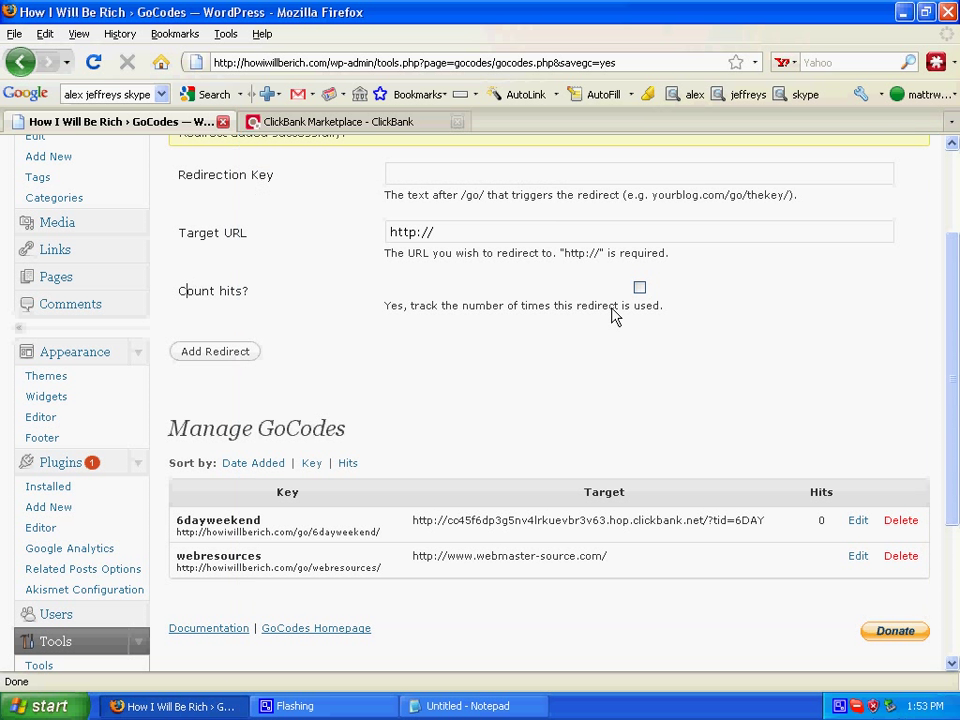
{"action": "left_click", "coordinate": [357, 62]}
{"action": "key", "text": "ctrl+v"}
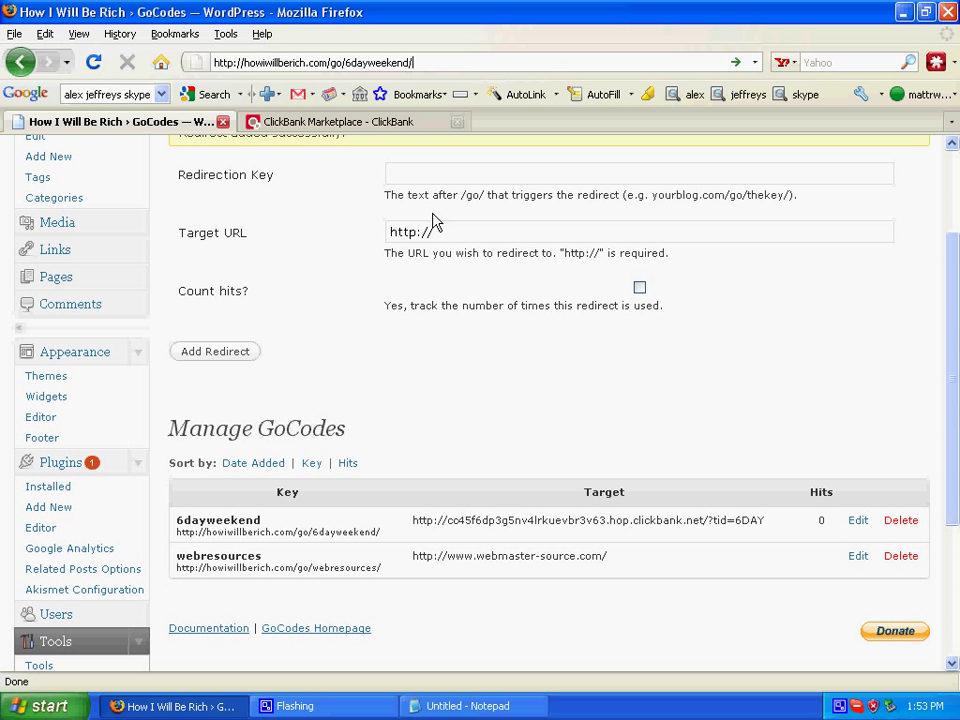
Load the 6dayweekend short link to confirm it reaches sixdayweekend.com, then go back.
{"action": "key", "text": "Return"}
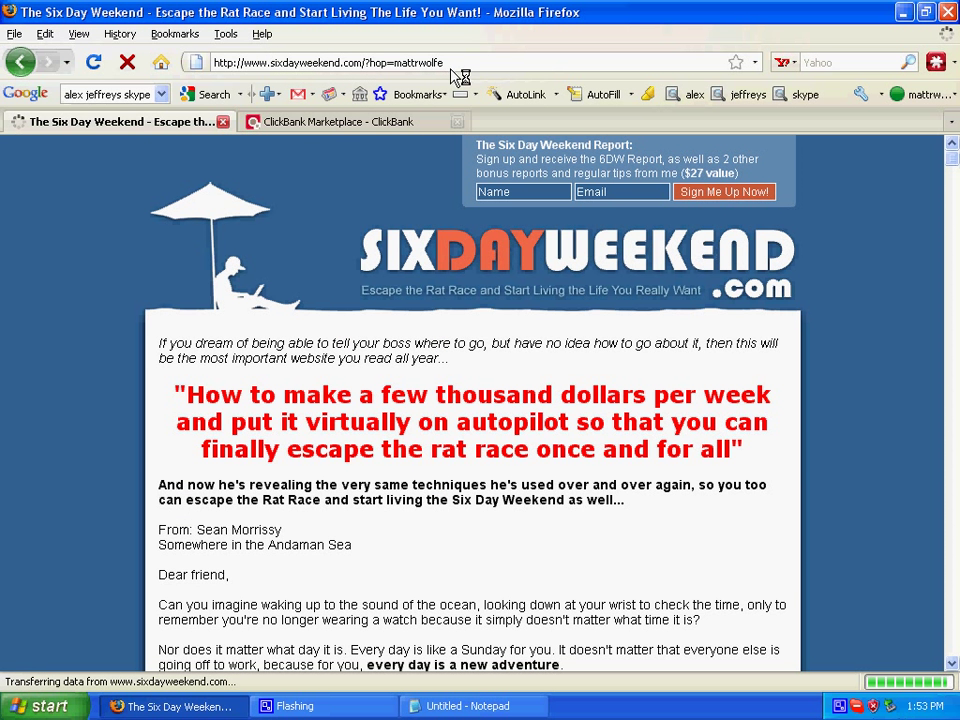
{"action": "left_click", "coordinate": [22, 62]}
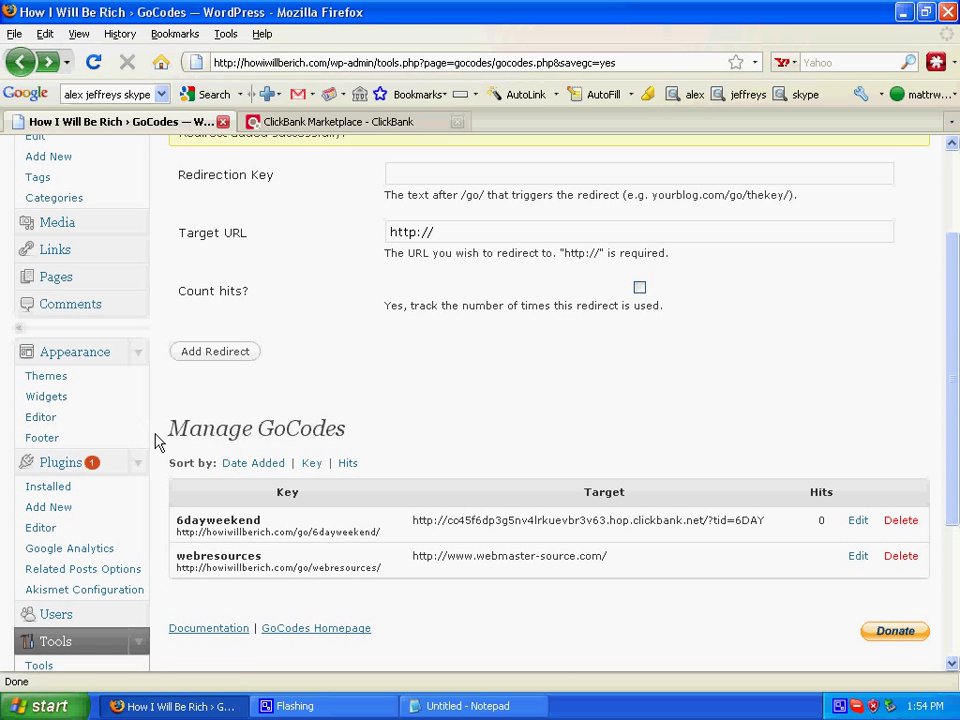
{"action": "scroll", "coordinate": [293, 415], "scroll_direction": "up", "scroll_amount": 3}
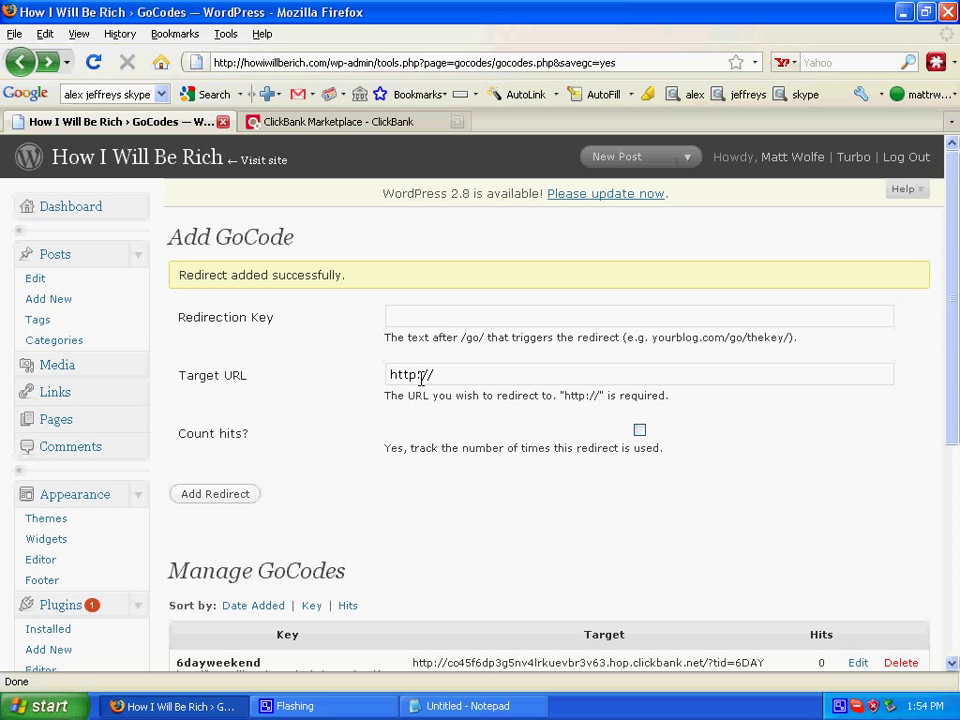
{"action": "scroll", "coordinate": [347, 392], "scroll_direction": "down", "scroll_amount": 2}
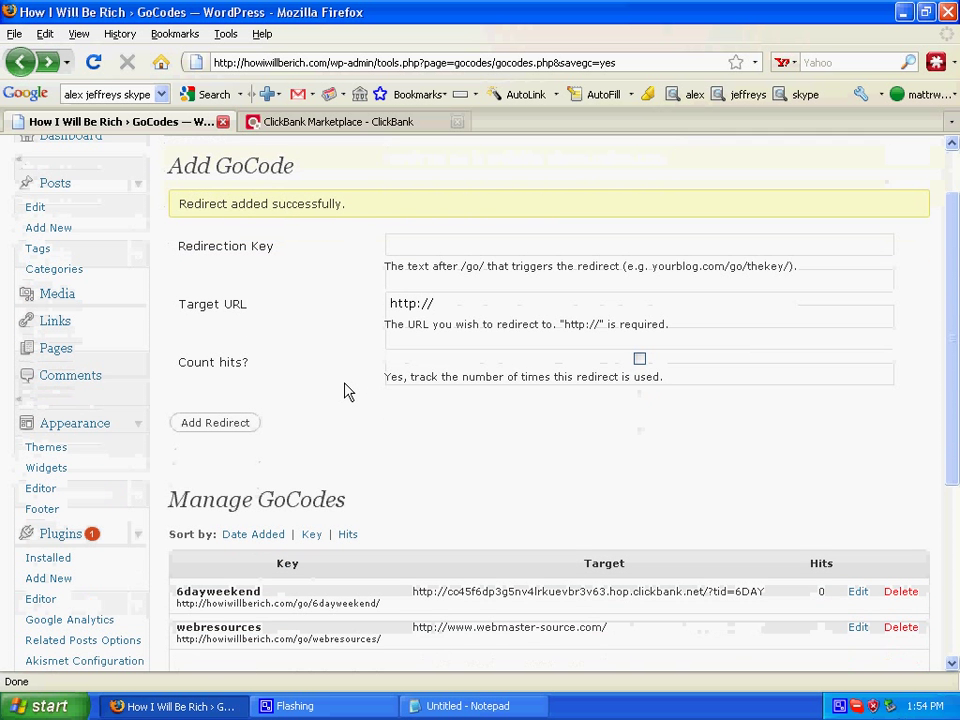